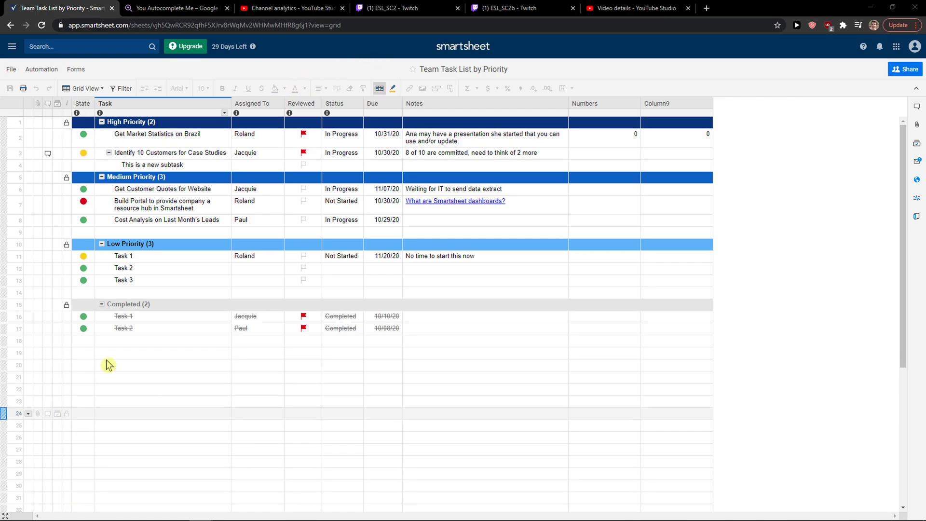
Step: Reorder the Team Task List columns: Task goes after Status, Due goes between Notes and Numbers
{"action": "left_click", "coordinate": [162, 107]}
{"action": "double_click", "coordinate": [163, 107]}
{"action": "mouse_move", "coordinate": [136, 96]}
{"action": "left_mouse_down"}
{"action": "mouse_move", "coordinate": [184, 110]}
{"action": "mouse_move", "coordinate": [407, 103]}
{"action": "mouse_move", "coordinate": [397, 102]}
{"action": "left_mouse_up"}
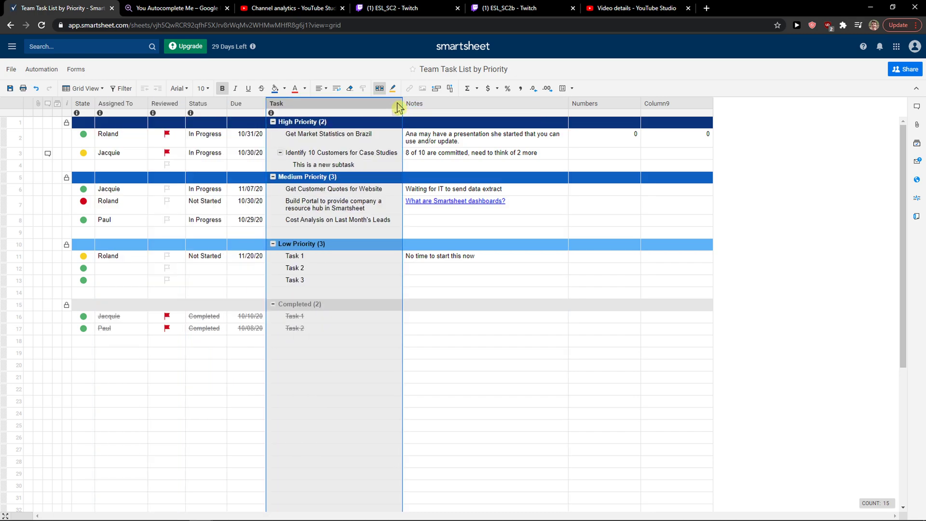
{"action": "left_click_drag", "start_coordinate": [247, 104], "coordinate": [563, 107]}
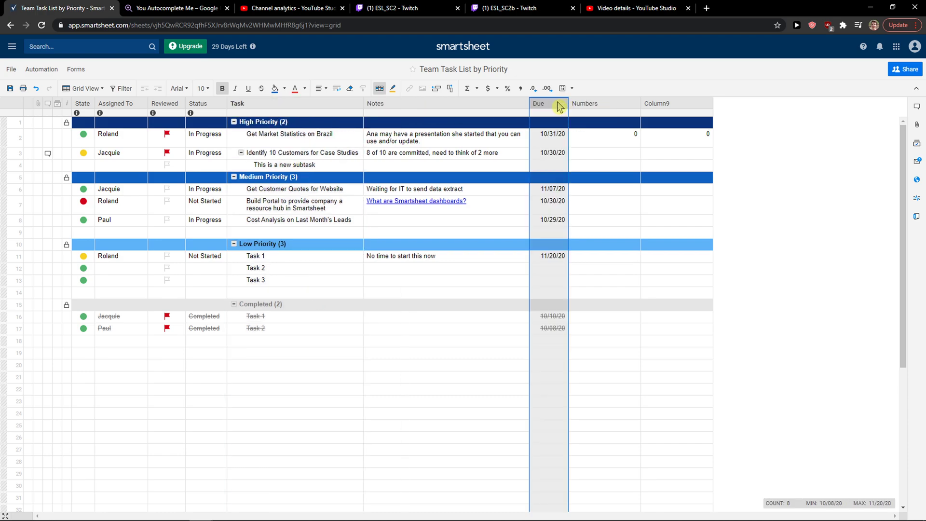